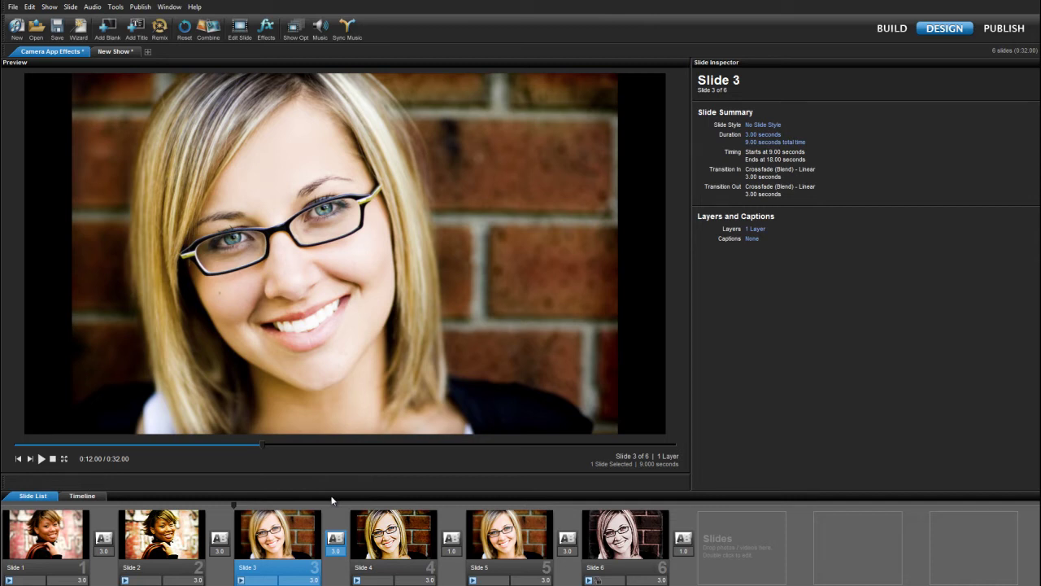
# Preview the six example looks in the Camera App Effects show, ending on plain Slide 3.
pyautogui.click(395, 531)
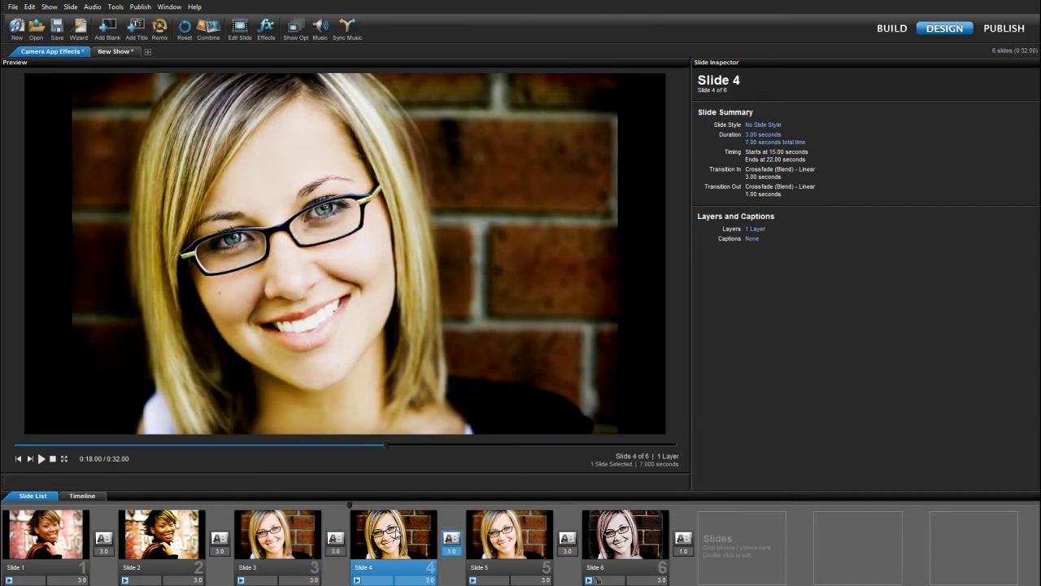
pyautogui.click(620, 536)
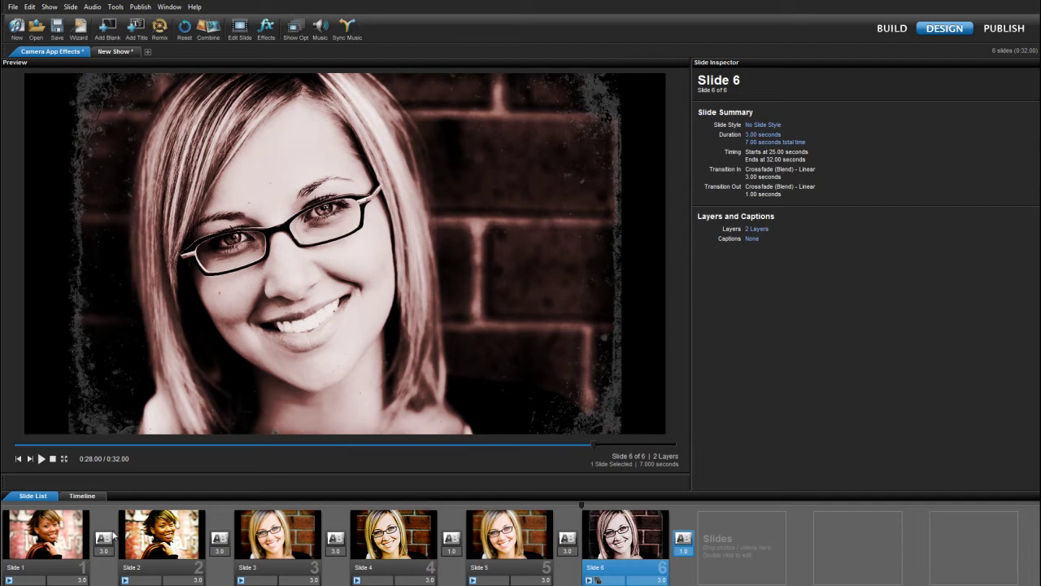
pyautogui.click(77, 534)
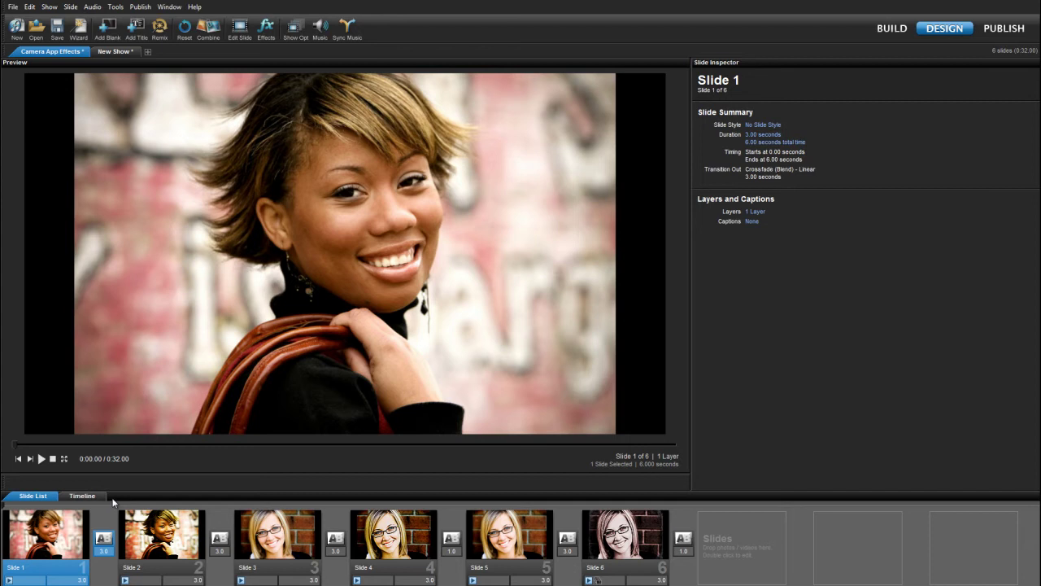
pyautogui.click(168, 536)
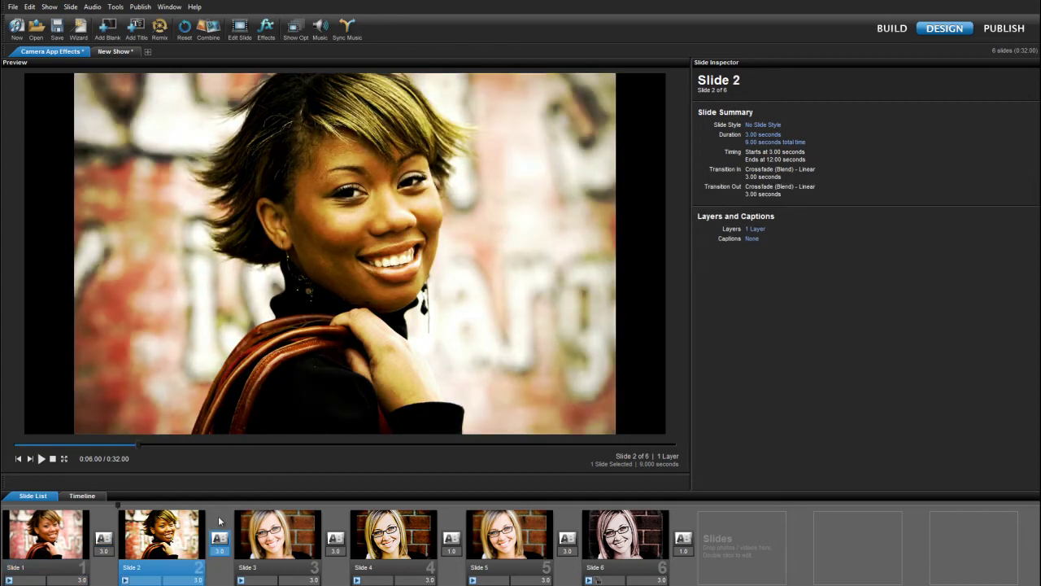
pyautogui.click(287, 529)
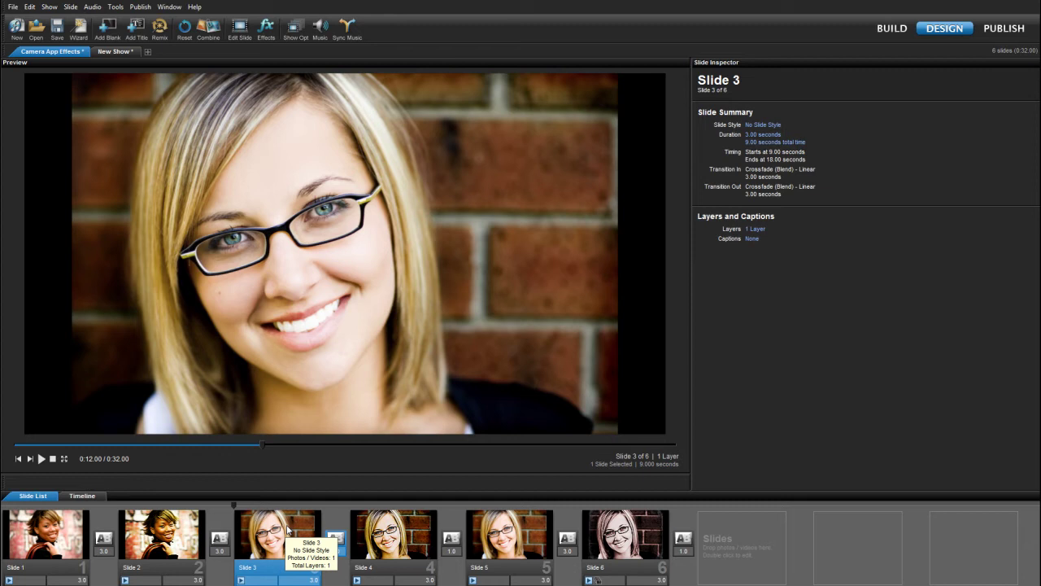
pyautogui.click(411, 532)
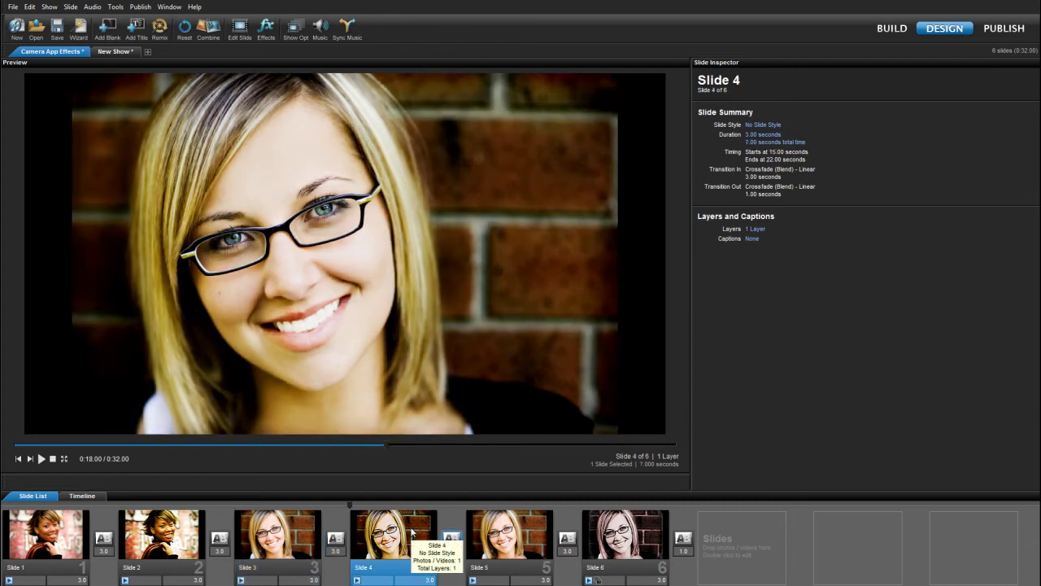
pyautogui.click(531, 538)
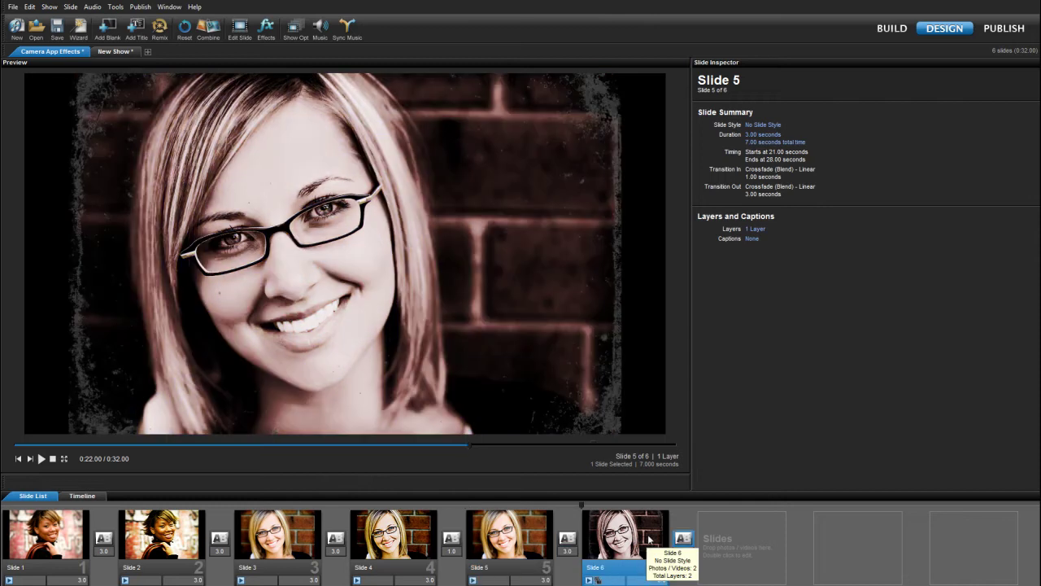
pyautogui.click(649, 538)
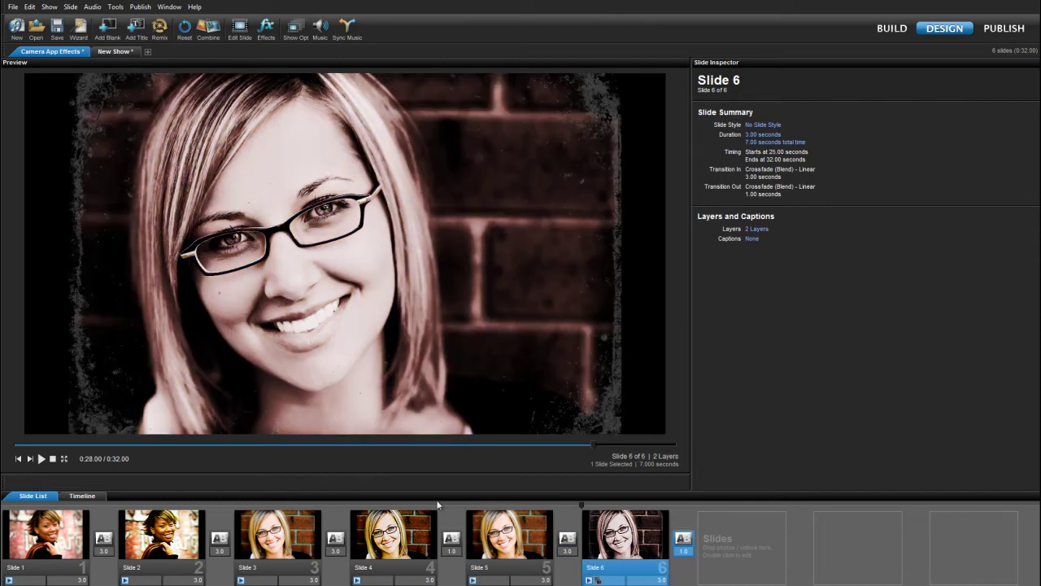
pyautogui.click(293, 523)
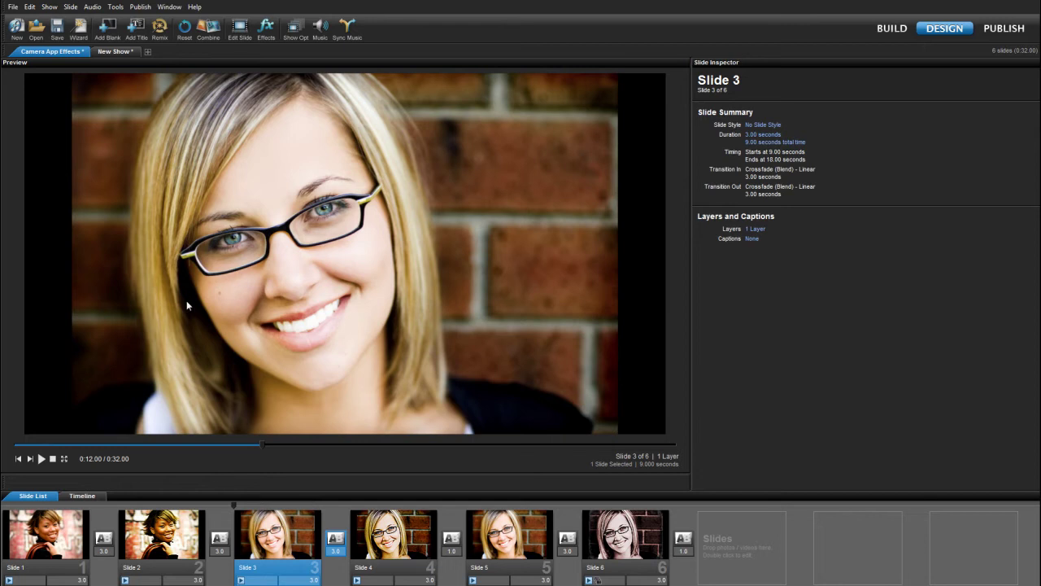
# Switch to the New Show in the BUILD workspace and open Slide 1's Adjustments settings.
pyautogui.click(119, 53)
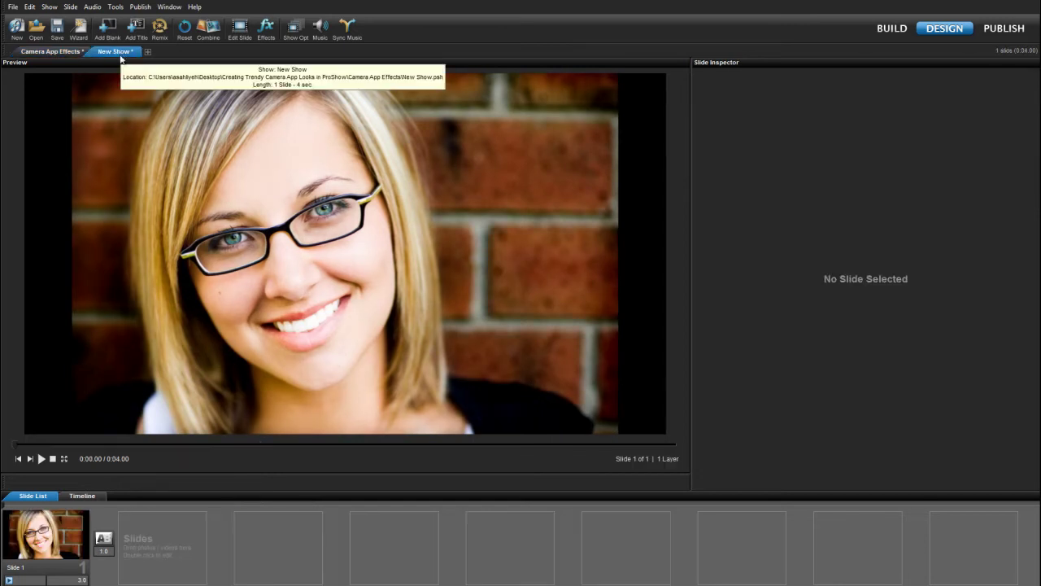
pyautogui.click(893, 28)
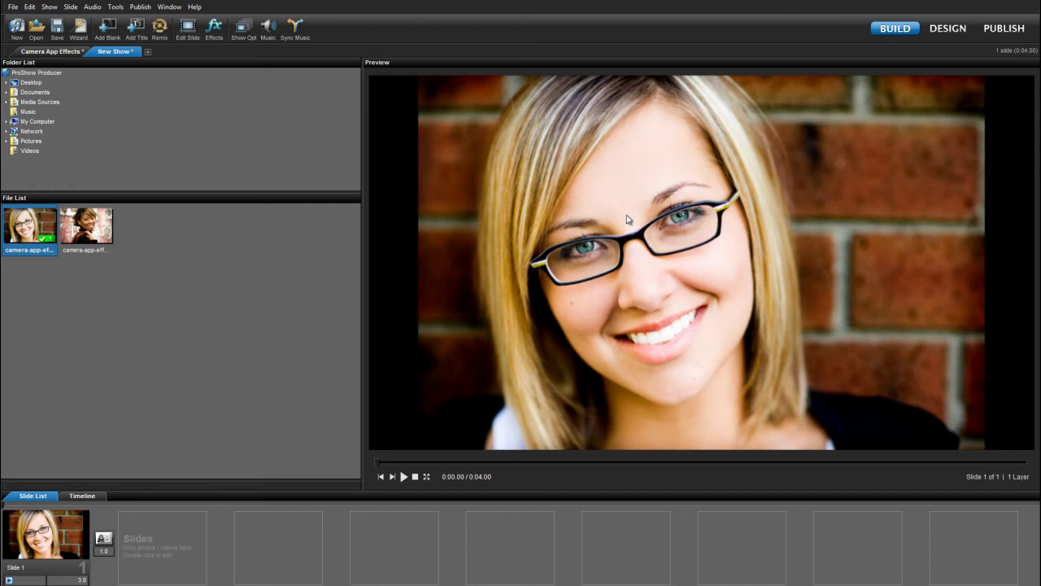
pyautogui.doubleClick(78, 539)
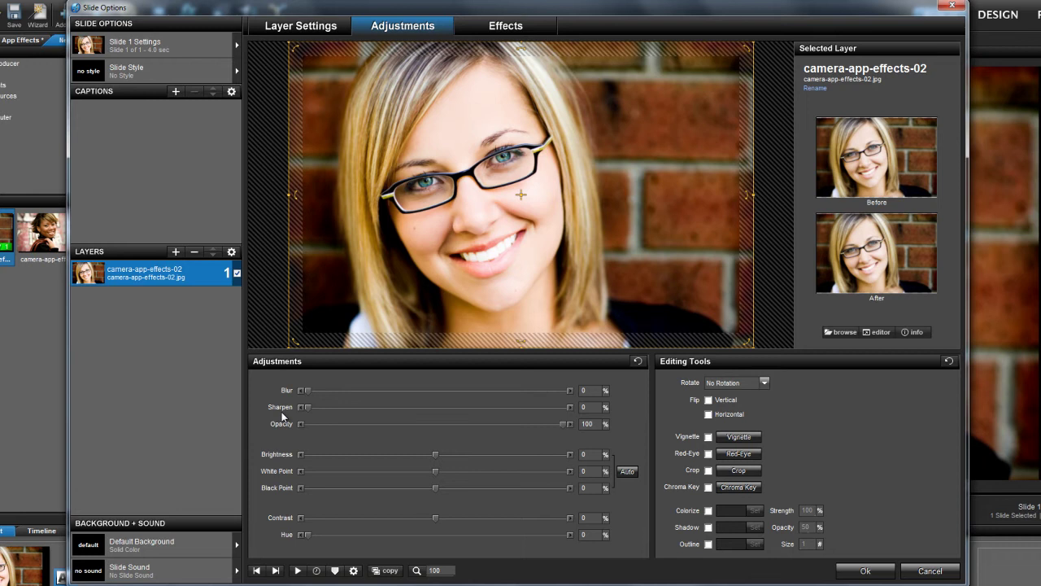
# Set the portrait's Sharpen to 100% and its Contrast to 20%.
pyautogui.moveTo(308, 411); pyautogui.dragTo(414, 411)
pyautogui.moveTo(487, 414); pyautogui.dragTo(576, 408)
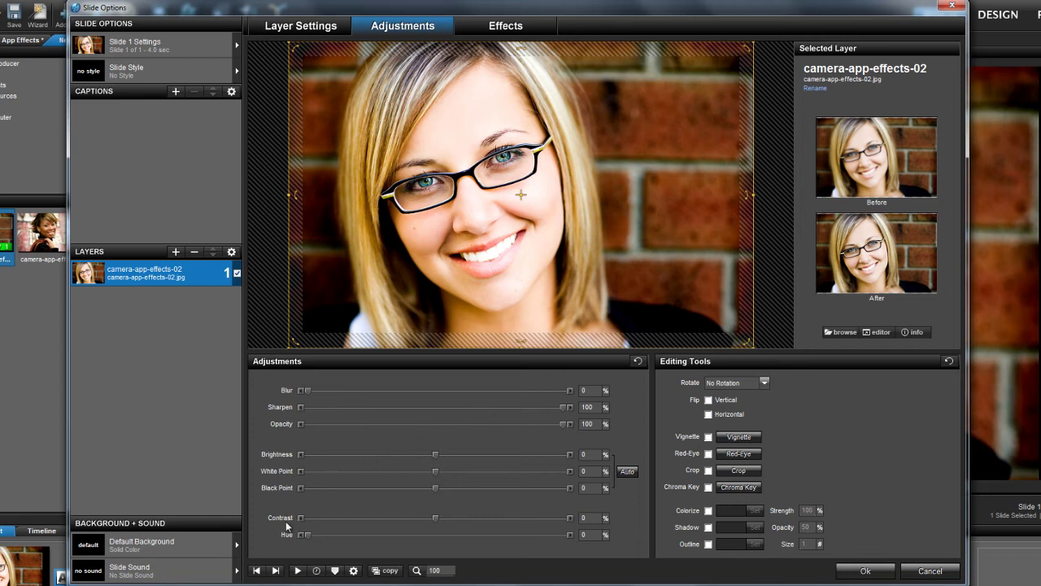
pyautogui.click(436, 519)
pyautogui.moveTo(461, 522)
pyautogui.mouseDown()
pyautogui.moveTo(573, 521)
pyautogui.moveTo(461, 518)
pyautogui.mouseUp()
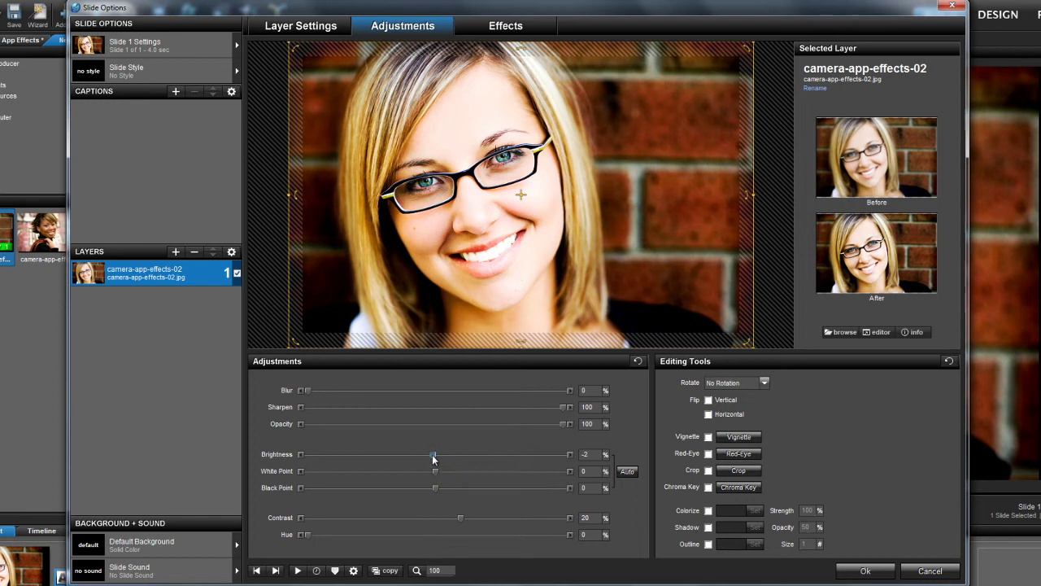
# Adjust the portrait to Brightness -6%, White Point -5%, Black Point -8% and Hue 98%.
pyautogui.moveTo(436, 458); pyautogui.dragTo(427, 459)
pyautogui.moveTo(436, 470); pyautogui.dragTo(424, 488)
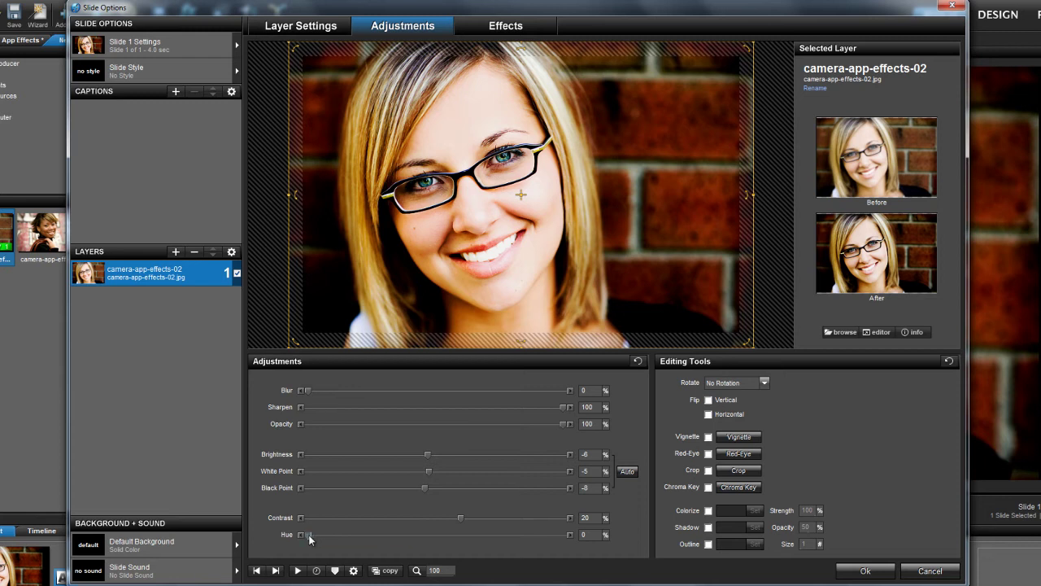
pyautogui.moveTo(362, 538); pyautogui.dragTo(535, 537)
# Apply the adjustments, copy Slide 1 into the empty slot as Slide 2, and open Slide 2's options.
pyautogui.click(850, 569)
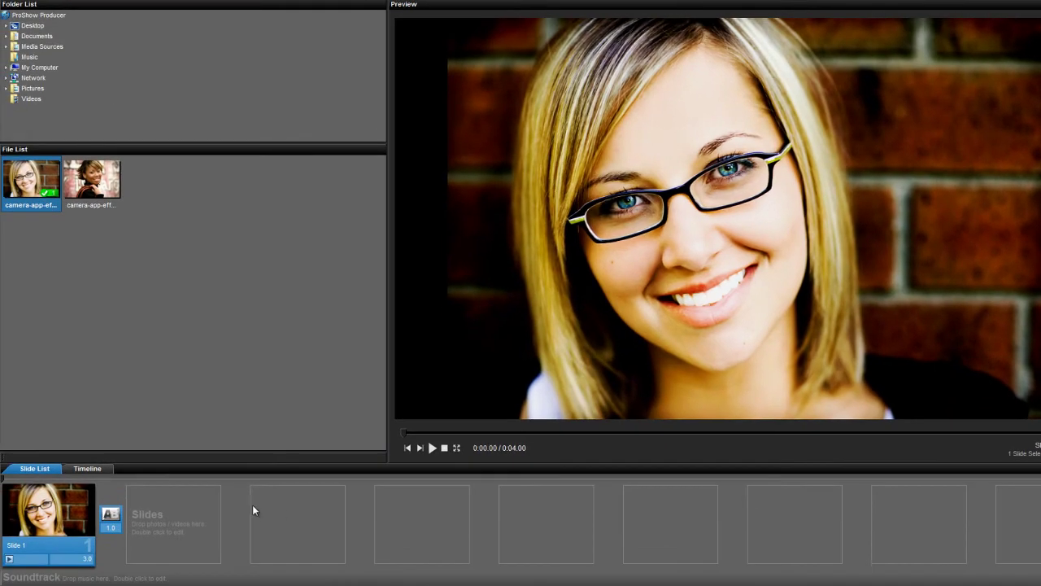
pyautogui.rightClick(72, 531)
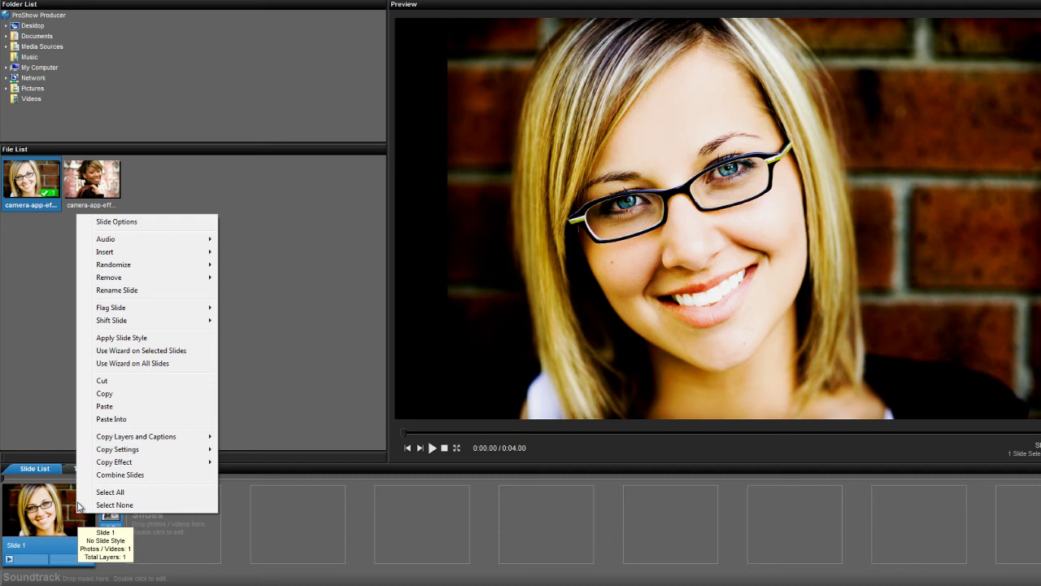
pyautogui.click(102, 394)
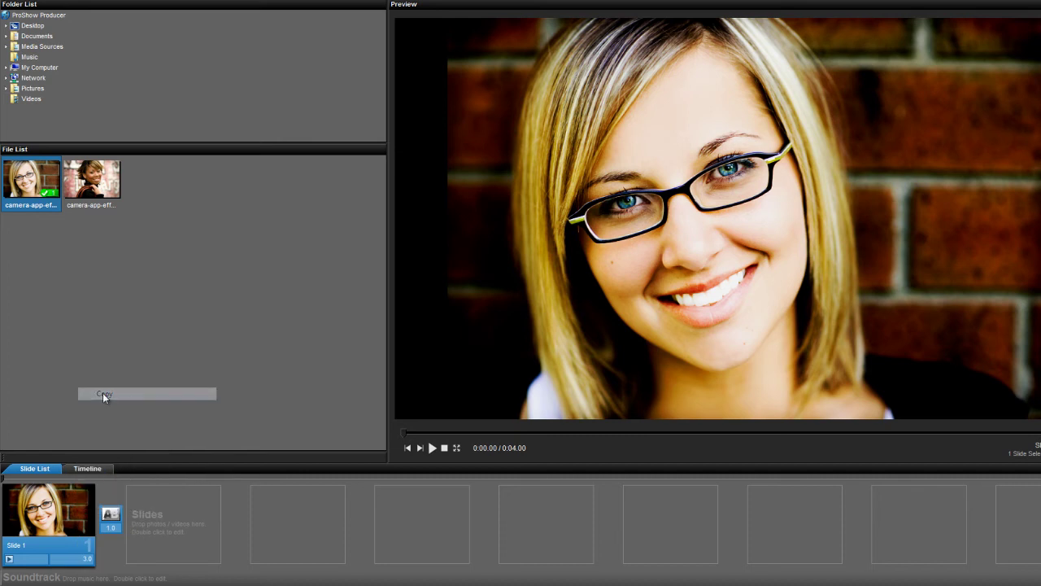
pyautogui.rightClick(161, 510)
pyautogui.click(192, 460)
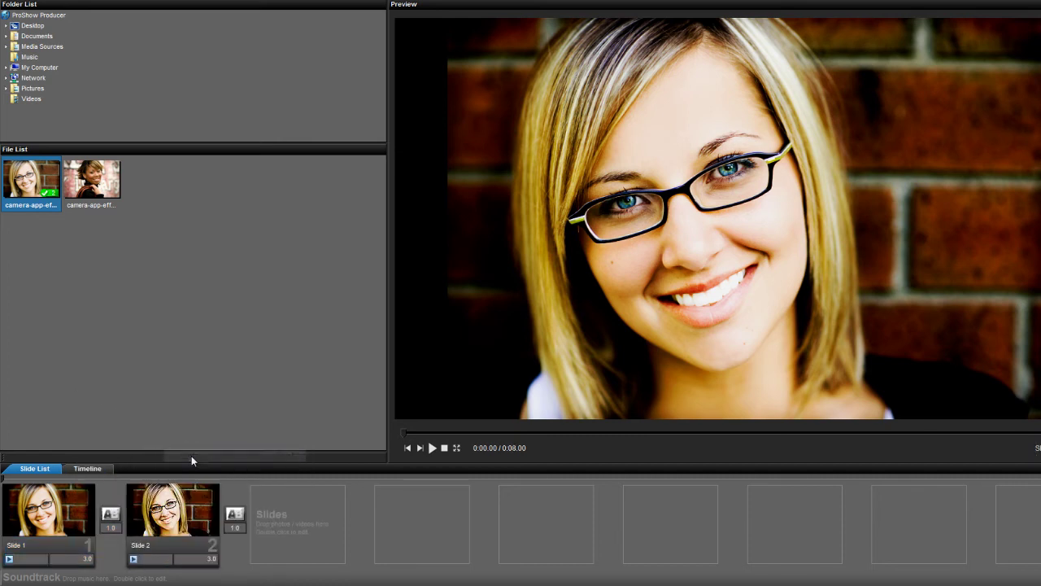
pyautogui.doubleClick(187, 509)
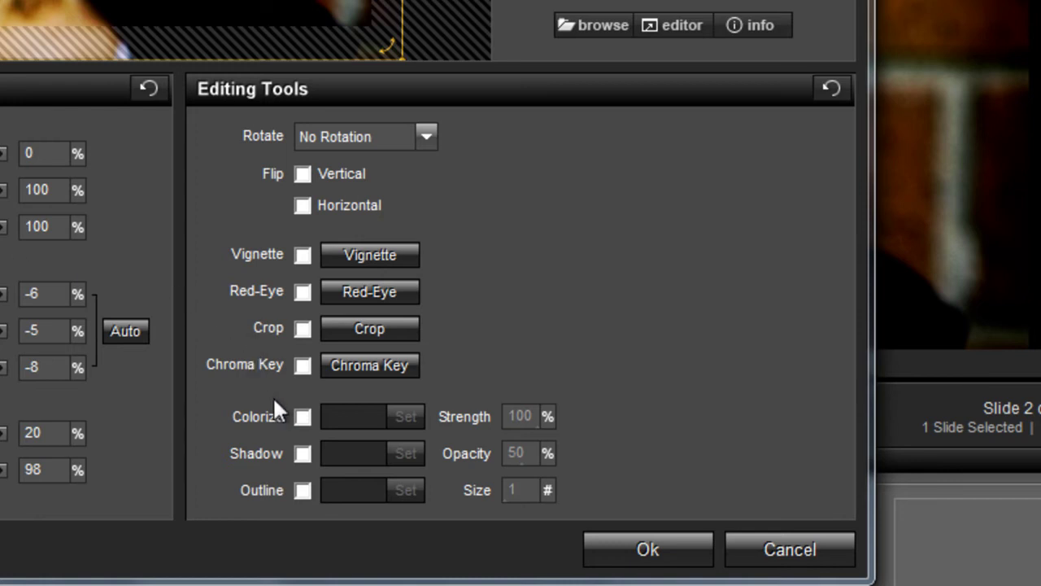
# Colorize Slide 2's portrait a muted pink-red, with Contrast 100 and Hue 43.
pyautogui.click(302, 418)
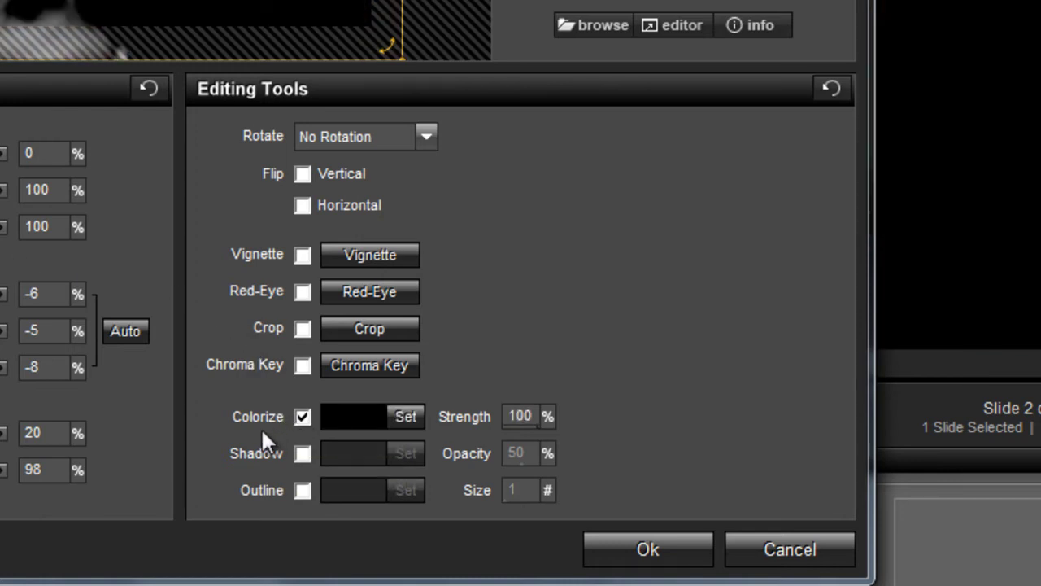
pyautogui.click(401, 416)
pyautogui.moveTo(372, 309); pyautogui.dragTo(399, 263)
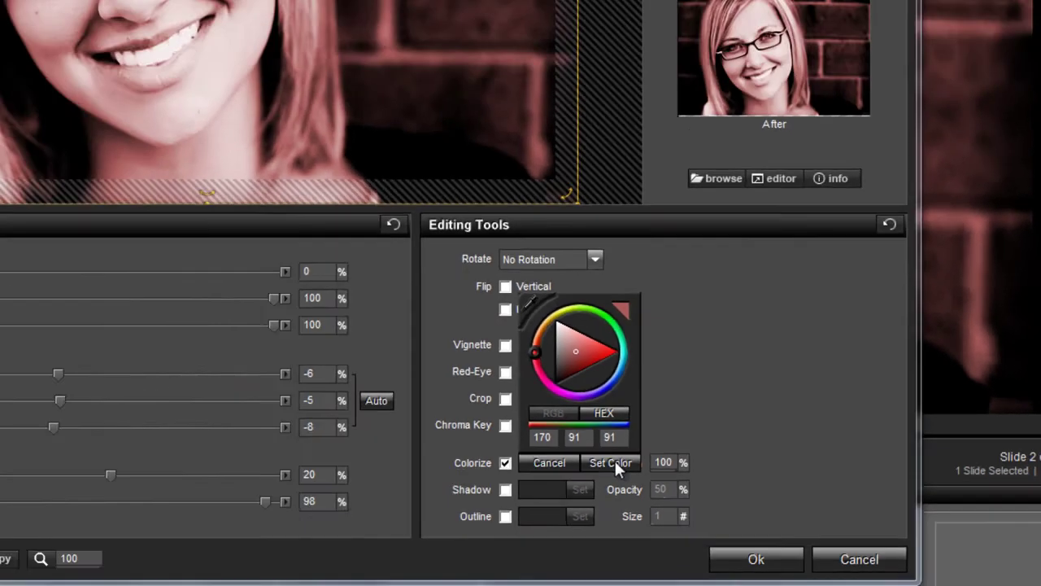
pyautogui.click(447, 416)
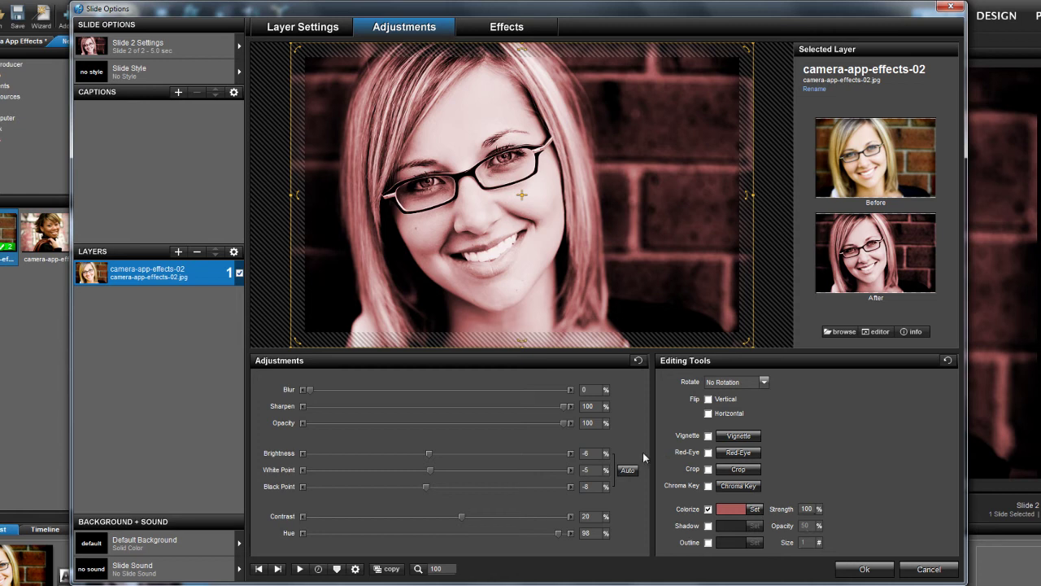
pyautogui.moveTo(462, 518); pyautogui.dragTo(419, 531)
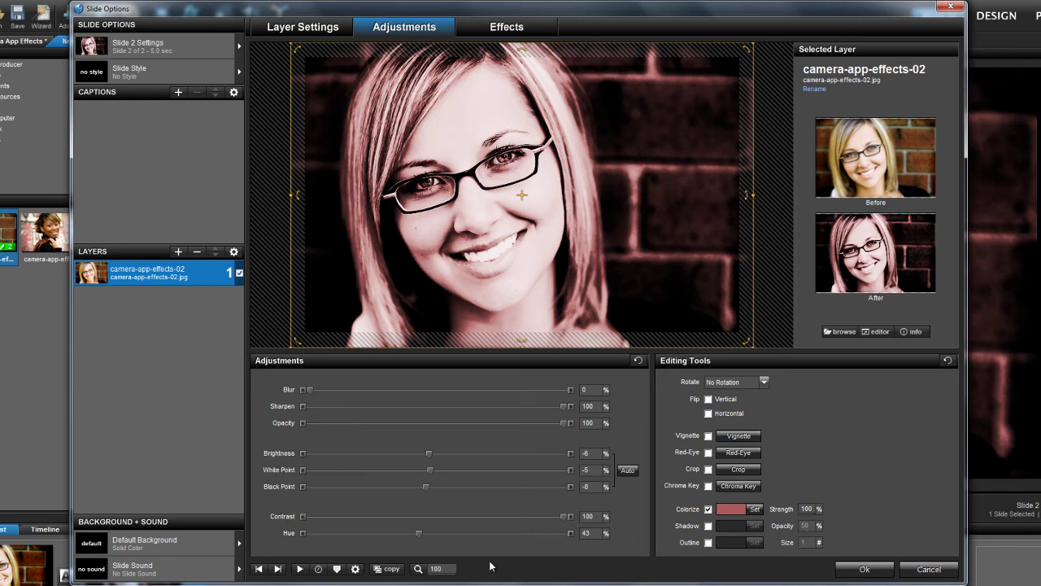
# Close slide options and browse to the ProShow Producer 5.0 built-in borders folder, previewing the white grunge border.
pyautogui.click(861, 570)
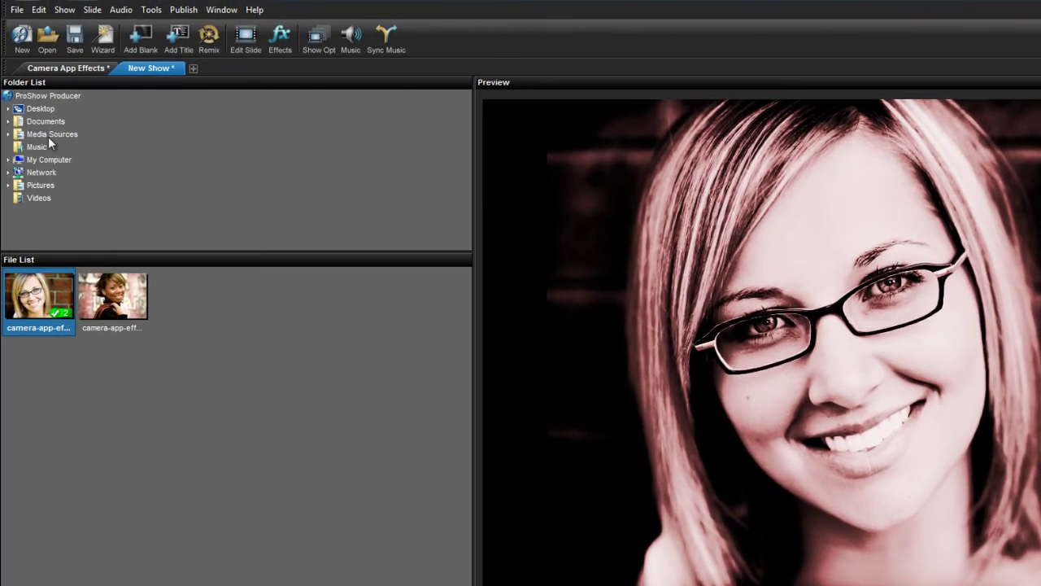
pyautogui.click(34, 135)
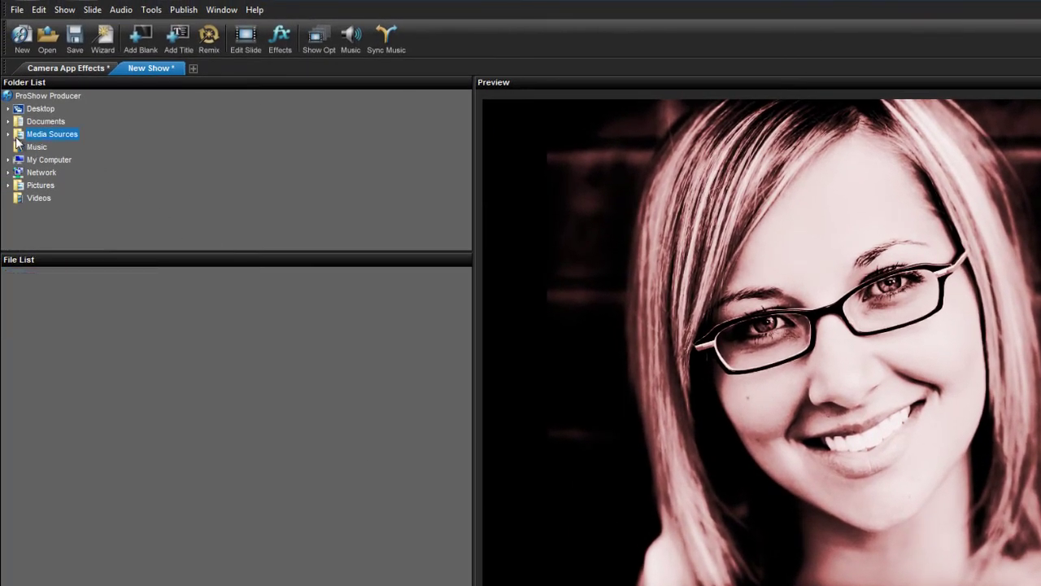
pyautogui.click(8, 135)
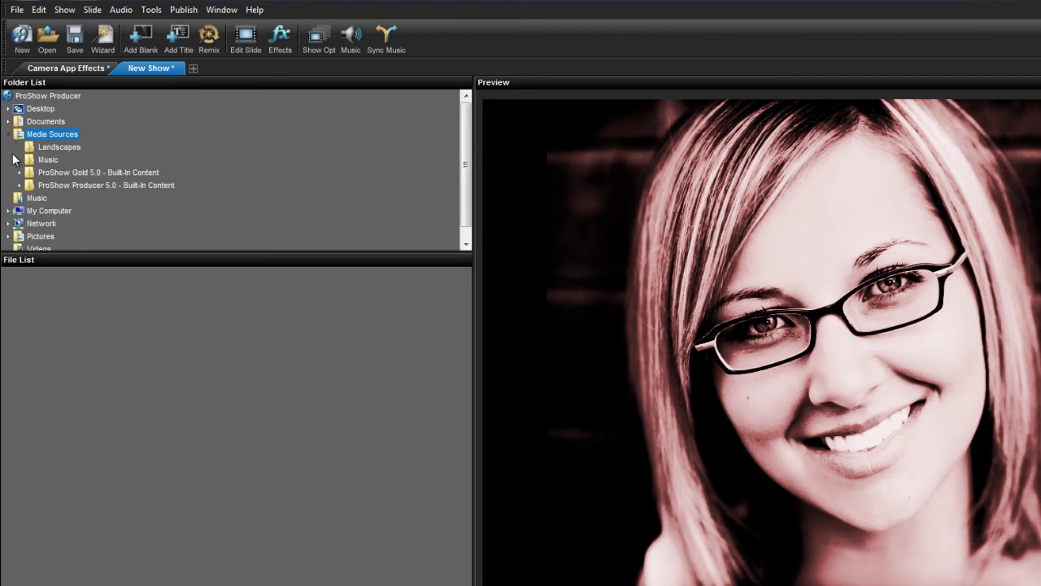
pyautogui.click(58, 172)
pyautogui.doubleClick(57, 184)
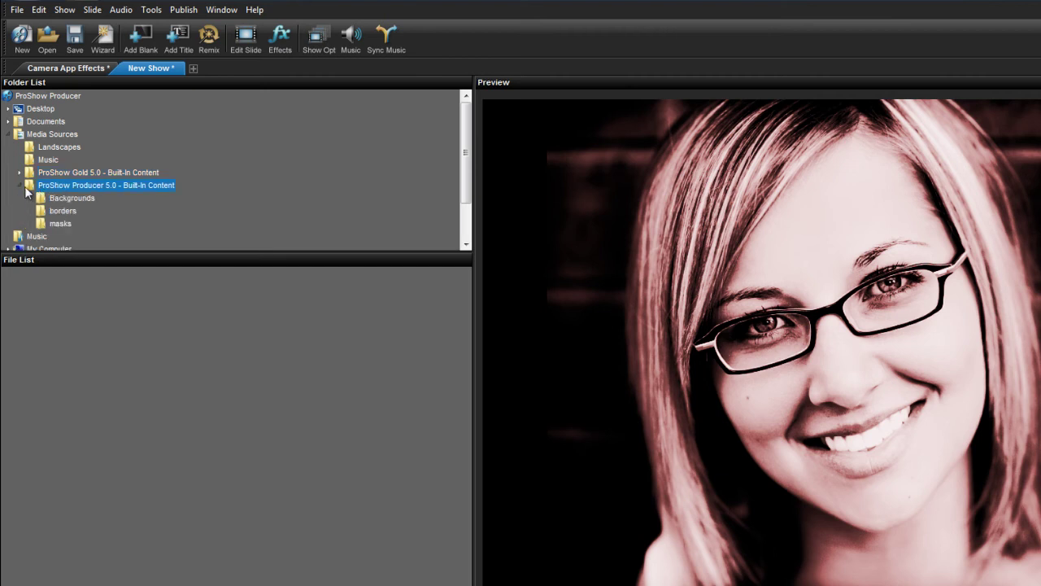
pyautogui.click(63, 213)
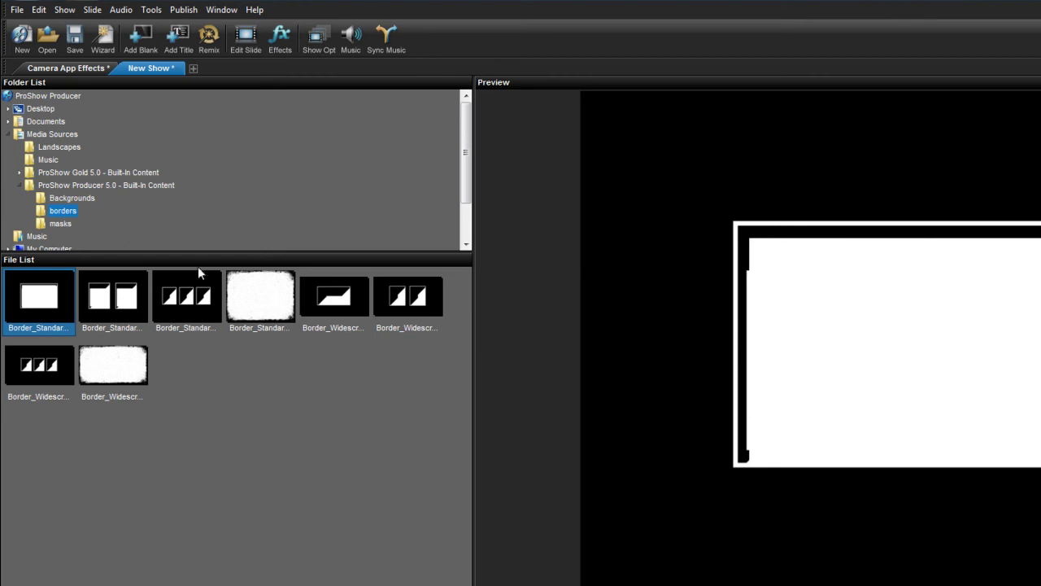
pyautogui.click(262, 301)
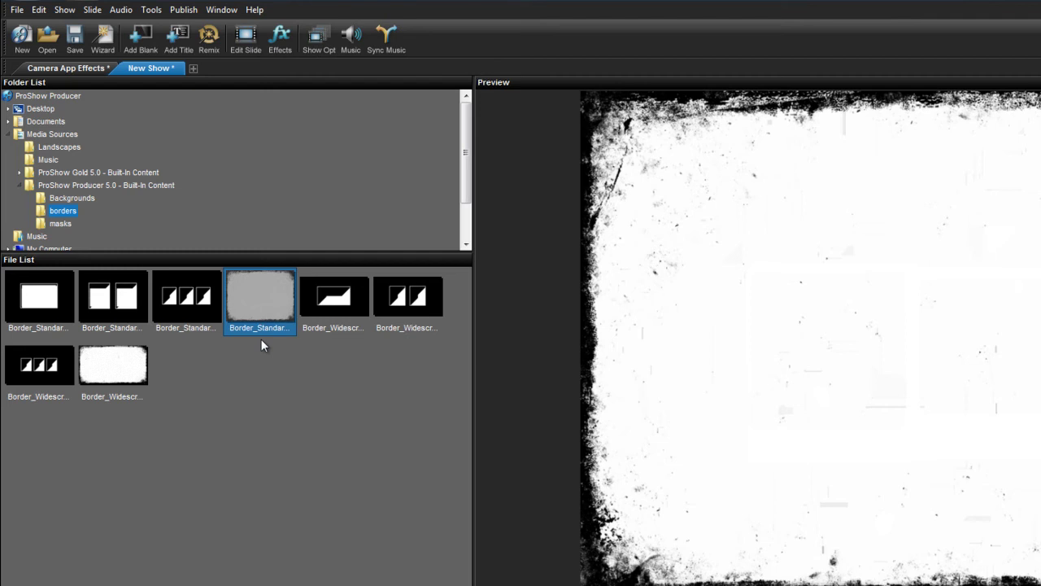
pyautogui.click(151, 12)
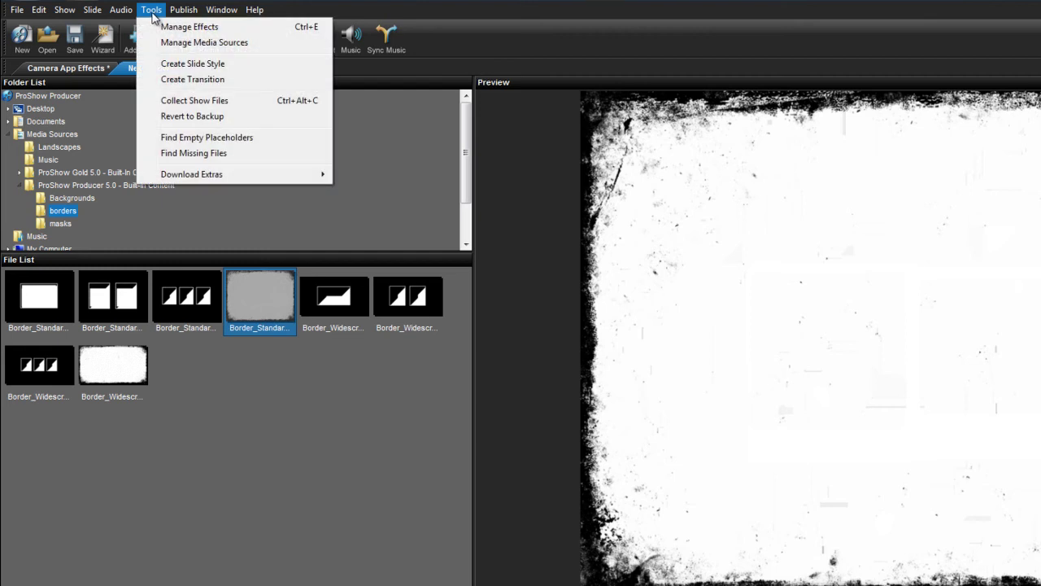
pyautogui.moveTo(198, 175)
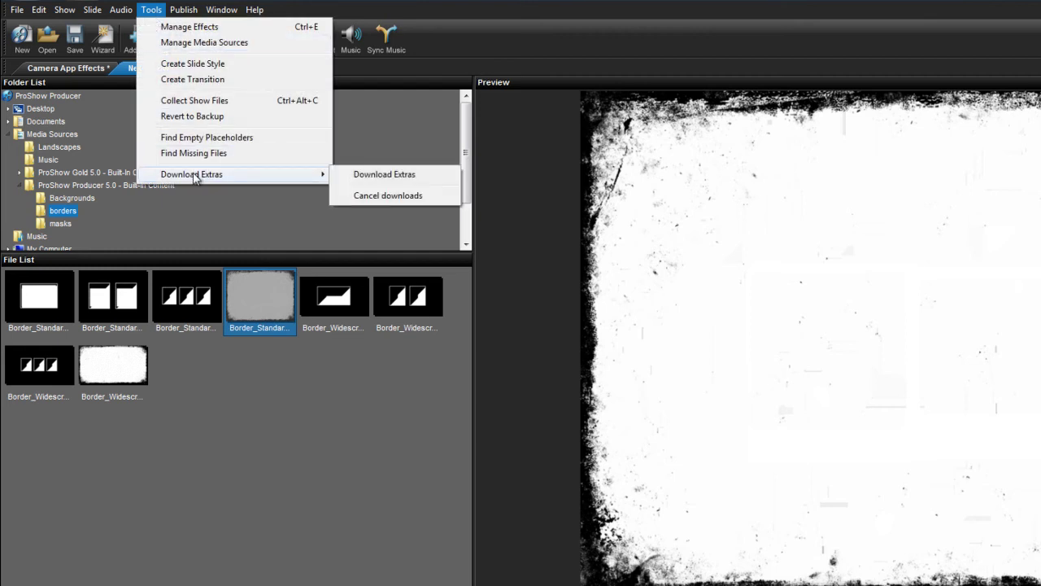
pyautogui.click(362, 177)
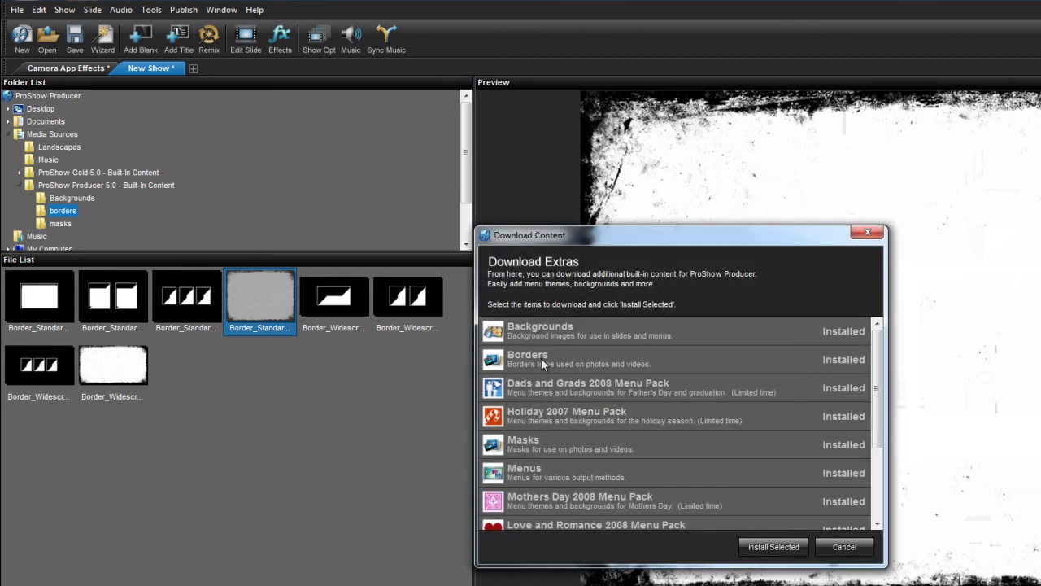
pyautogui.click(545, 358)
pyautogui.click(867, 233)
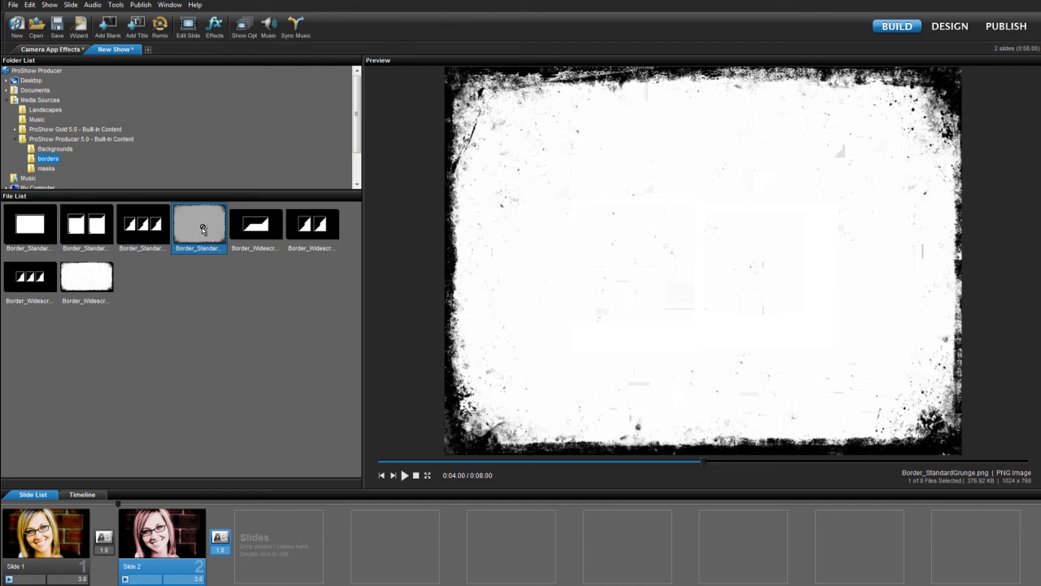
# Add the Border_StandardGrunge layer to Slide 2 and resize it in Slide Options.
pyautogui.moveTo(163, 506); pyautogui.dragTo(167, 534)
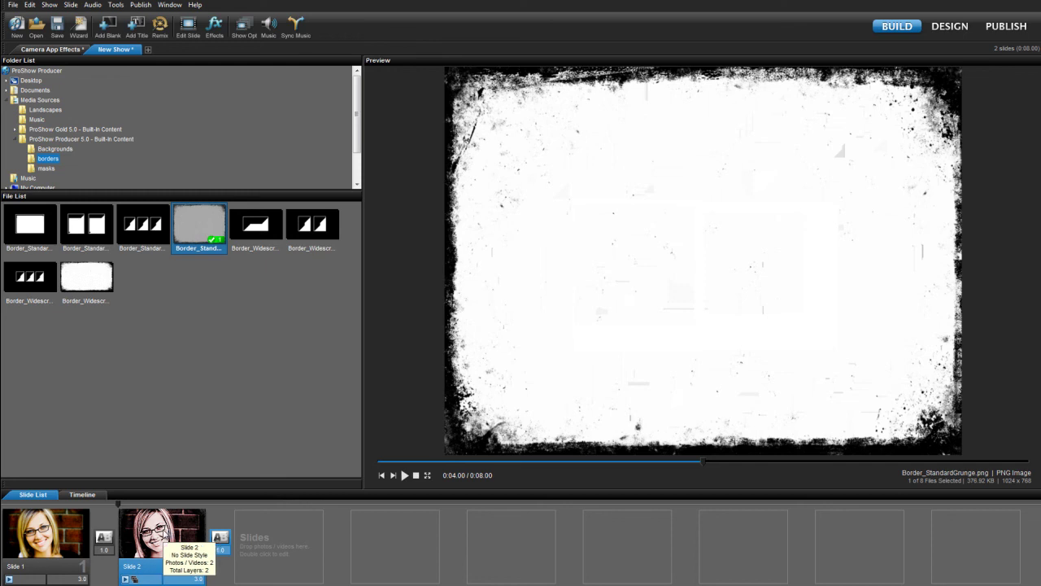
pyautogui.doubleClick(162, 533)
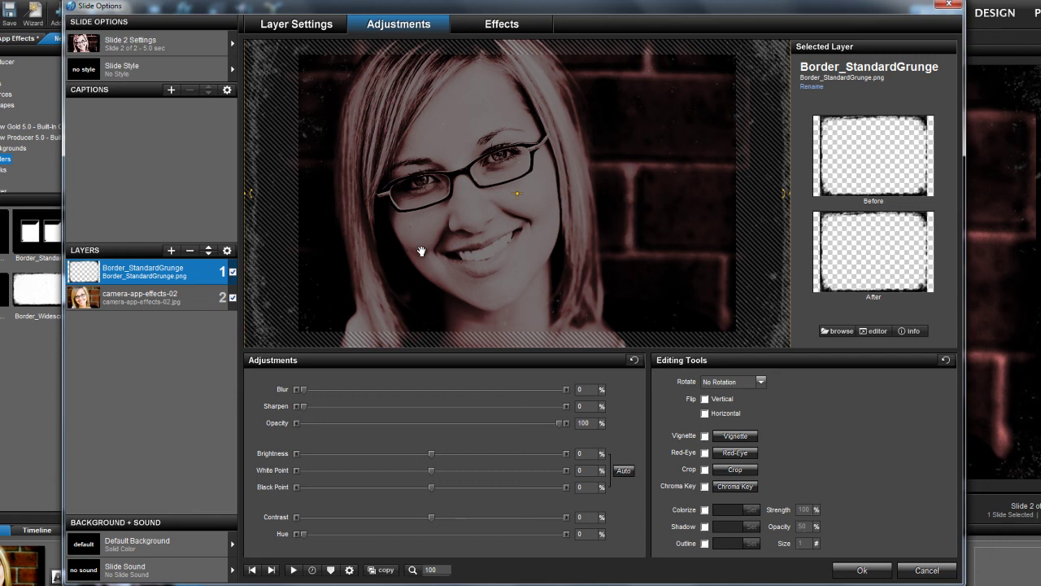
pyautogui.scroll(-2, 424, 240)
pyautogui.scroll(-2, 424, 240)
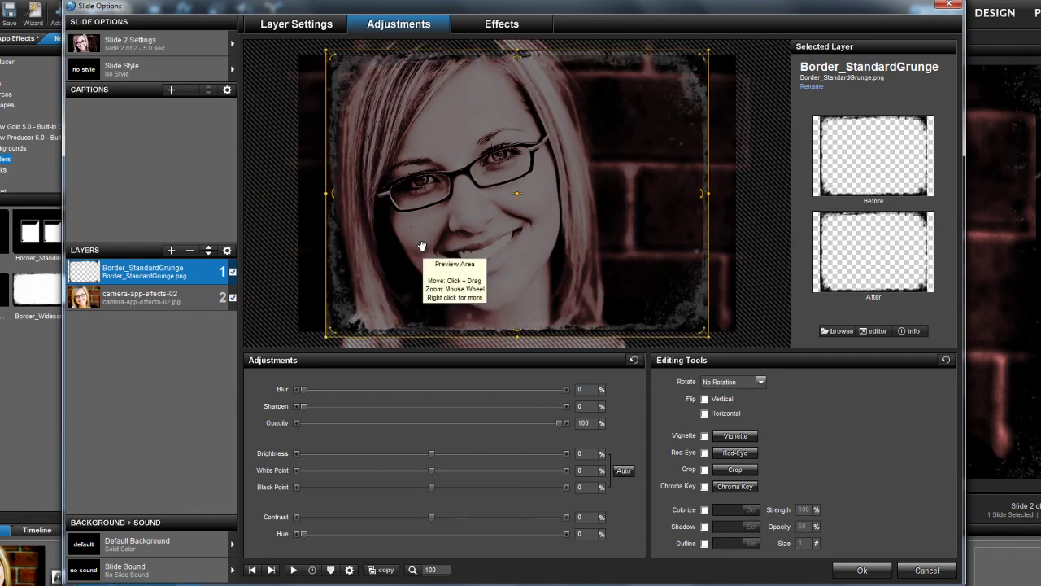
pyautogui.scroll(1, 421, 251)
pyautogui.scroll(1, 421, 250)
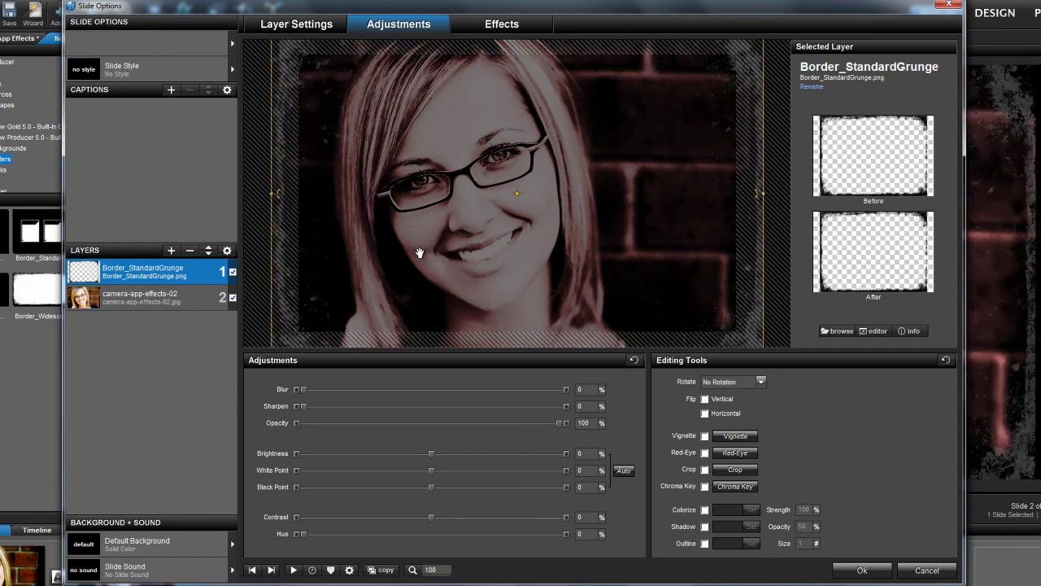
pyautogui.scroll(-2, 420, 253)
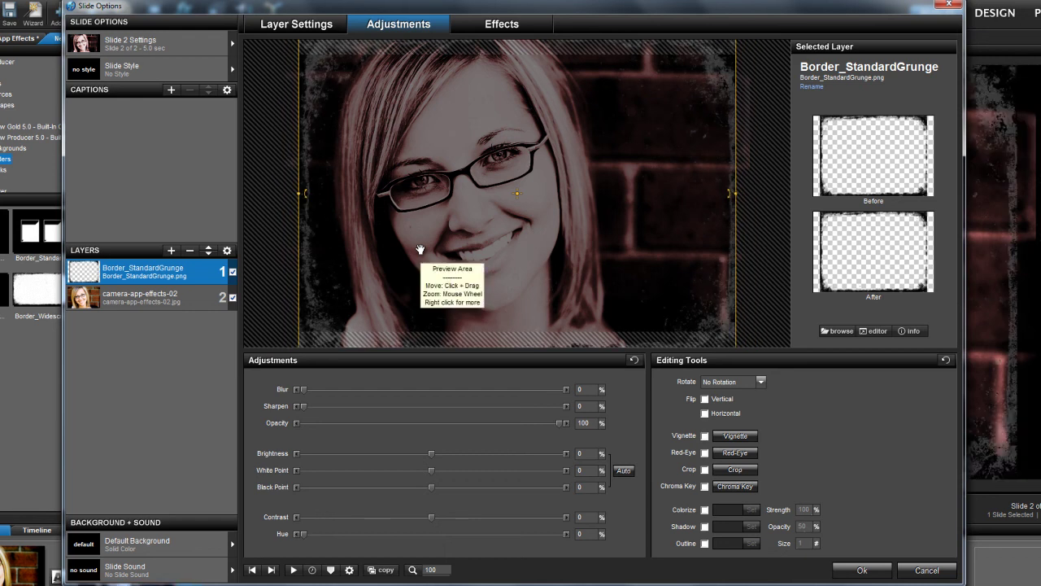
pyautogui.scroll(1, 420, 251)
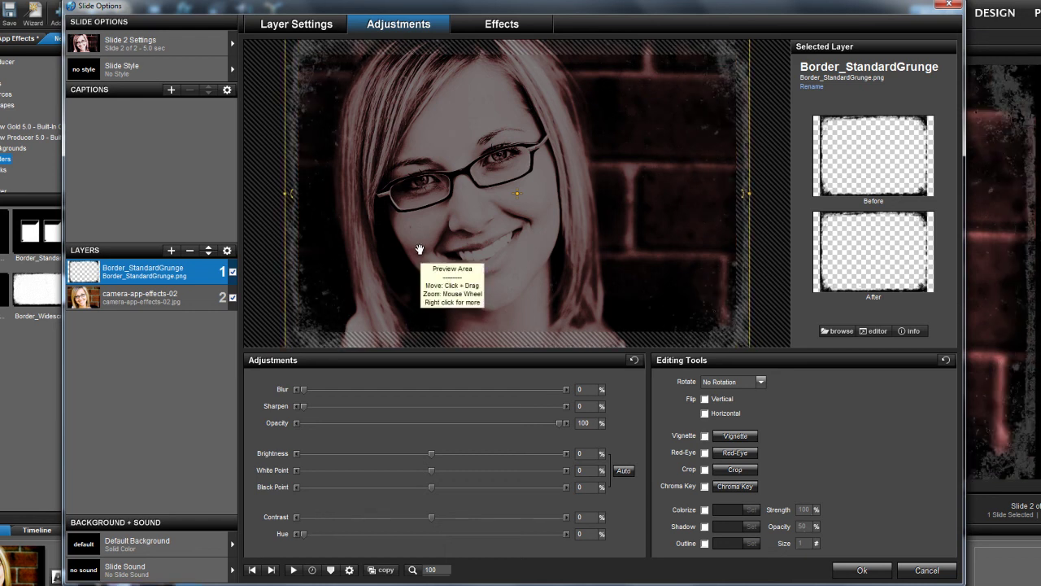
pyautogui.scroll(1, 420, 250)
pyautogui.scroll(-1, 420, 250)
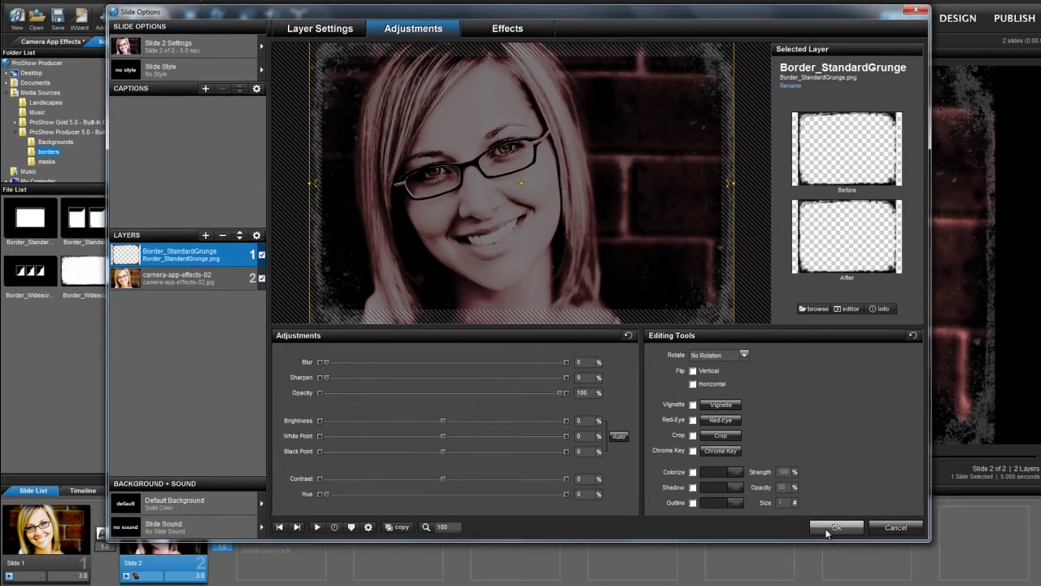
# Close Slide Options to preview Slide 2's pink portrait inside the grunge border.
pyautogui.click(827, 527)
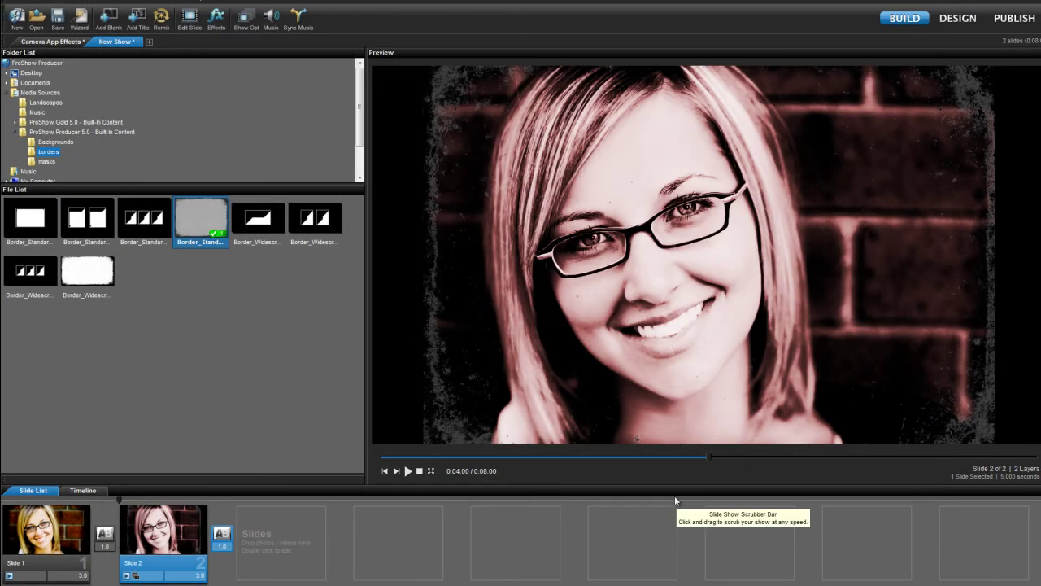